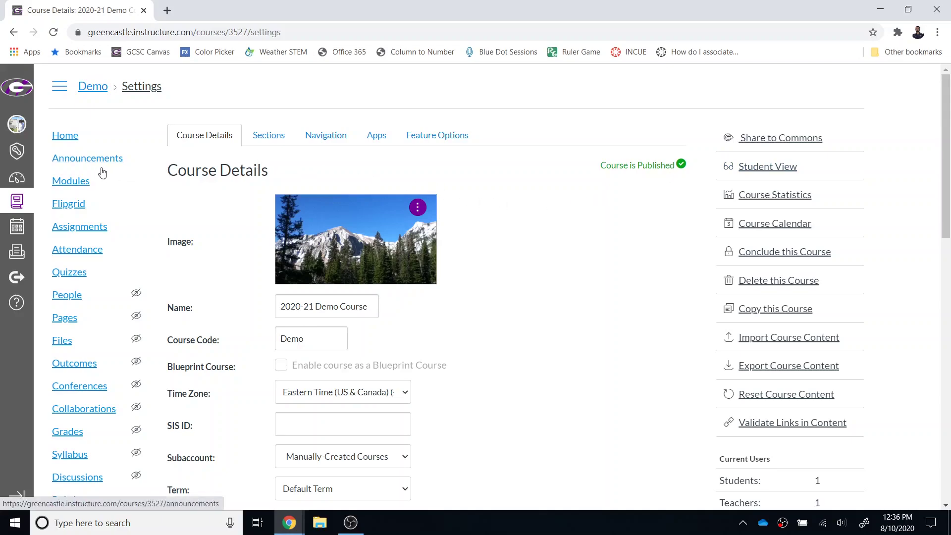
On the Demo course's Course Details, enable offline content download and save the update
scroll(104, 176, "down", 5)
left_click(69, 302)
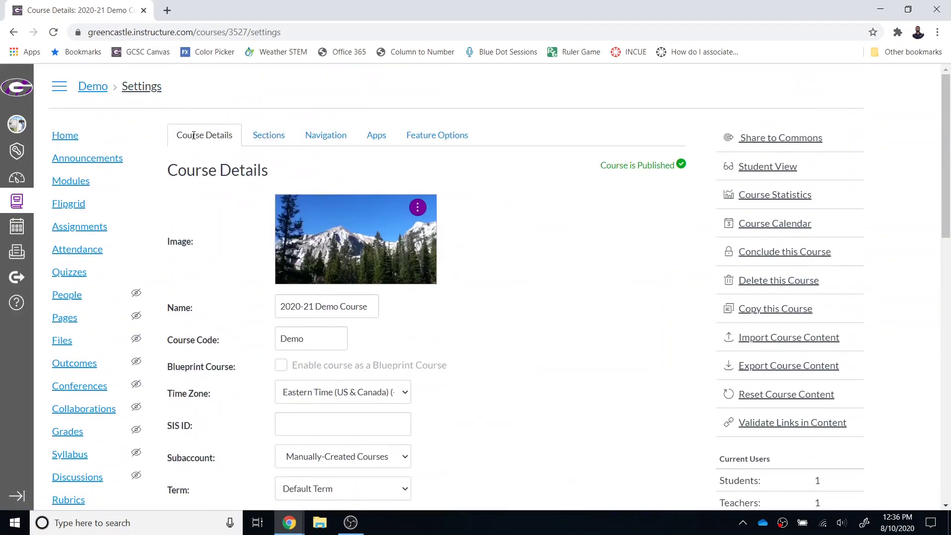
left_click(193, 136)
scroll(197, 141, "down", 8)
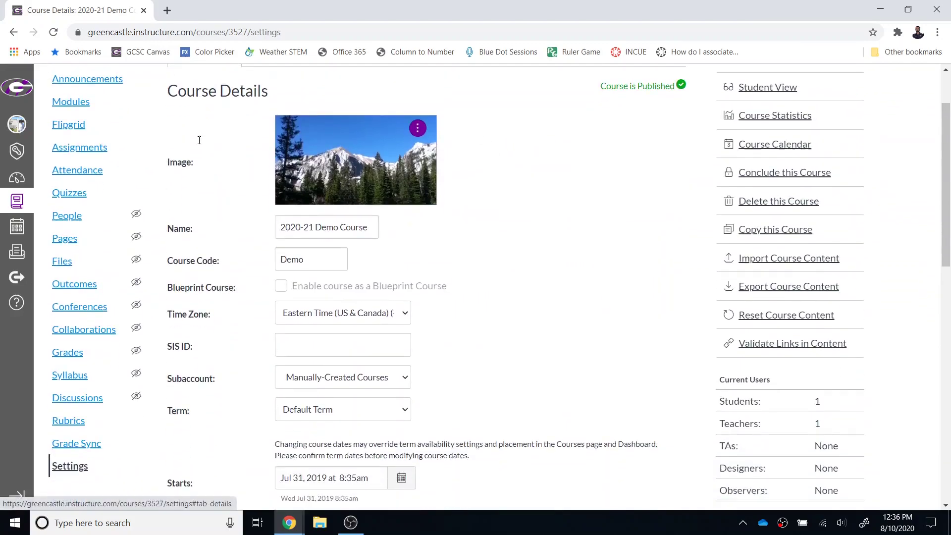
scroll(276, 257, "down", 5)
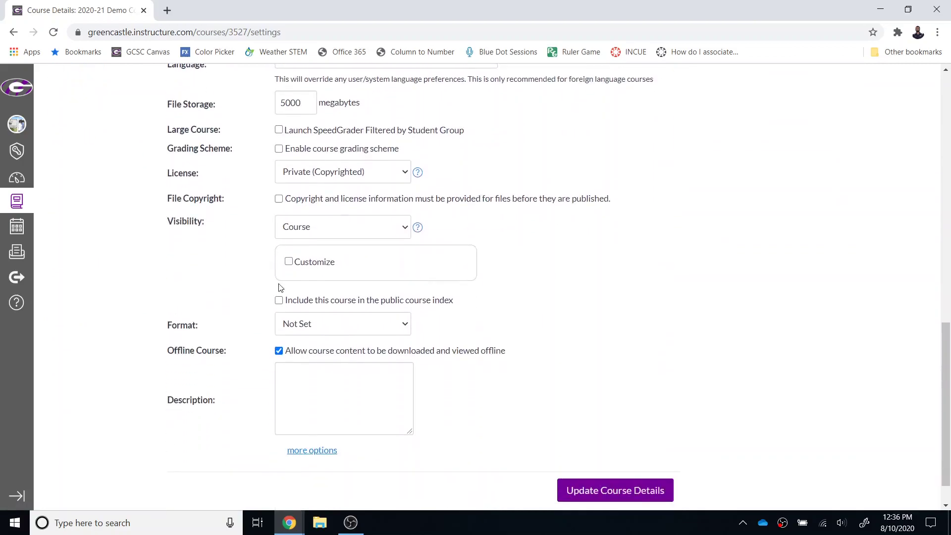
left_click(283, 355)
left_click(285, 359)
left_click(284, 358)
left_click(589, 495)
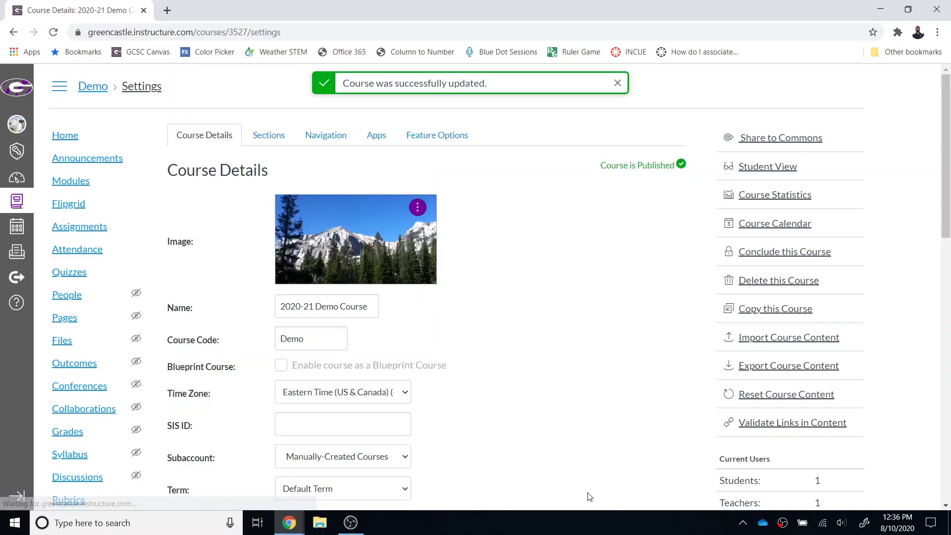
View the course Modules page in Student View, then export the course for offline use
left_click(89, 180)
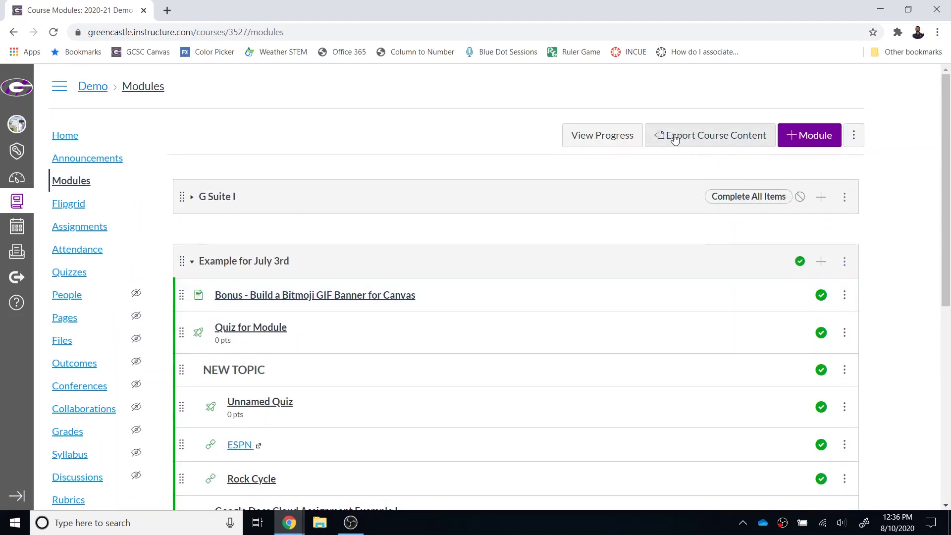
left_click(80, 139)
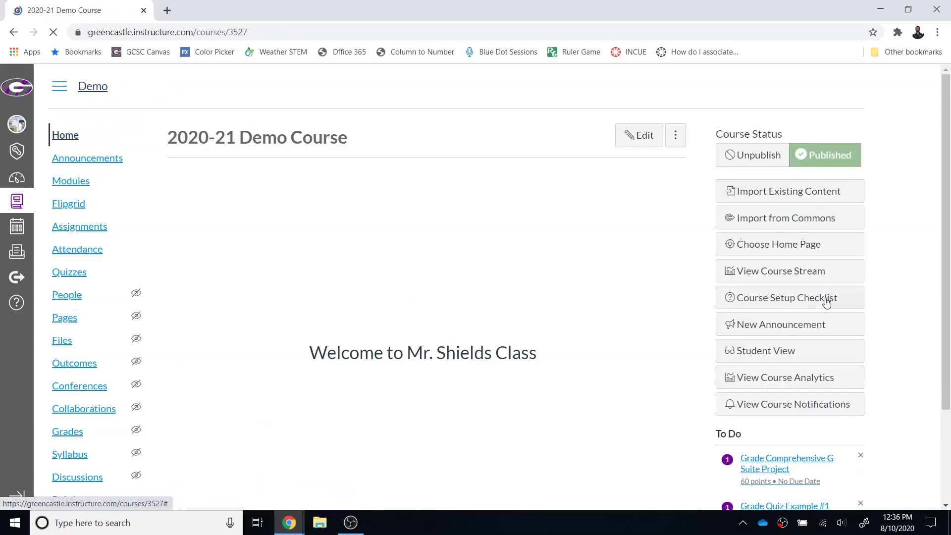
left_click(786, 351)
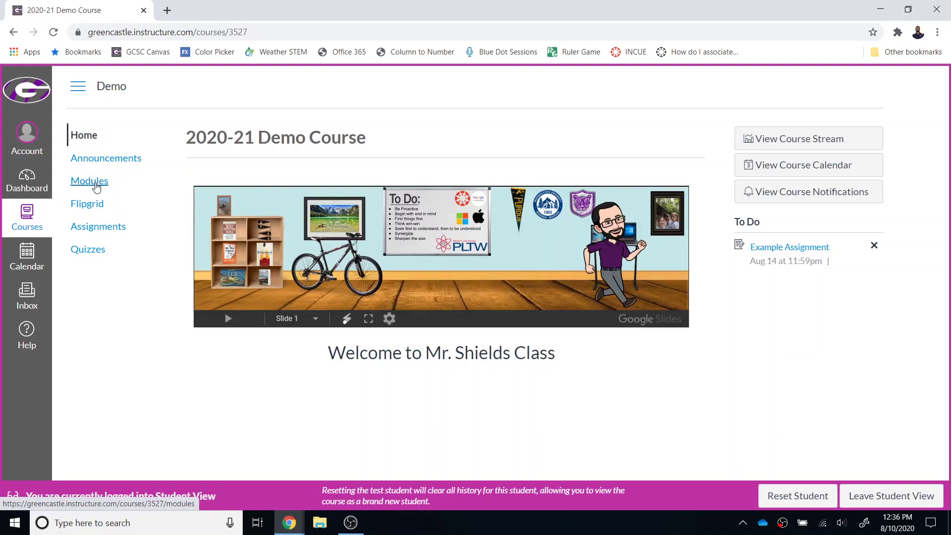
left_click(97, 186)
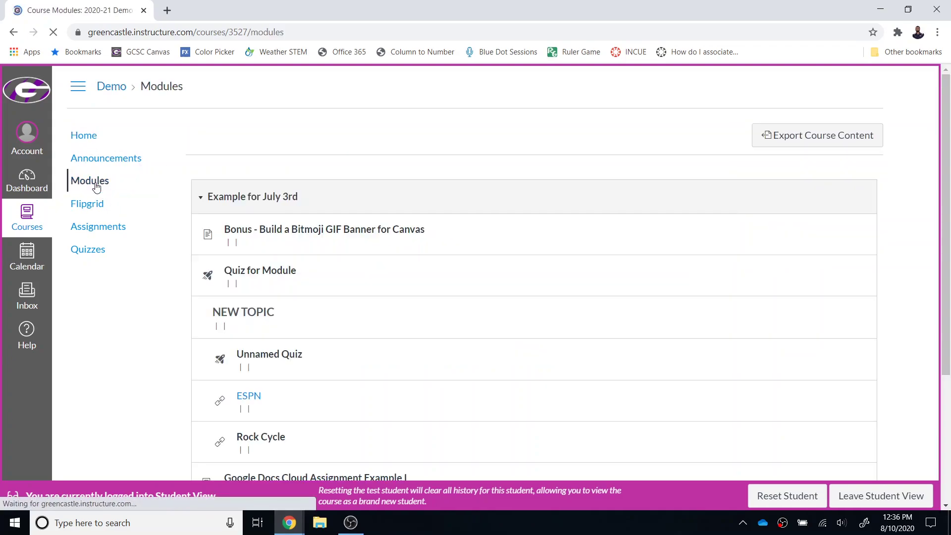
left_click(828, 140)
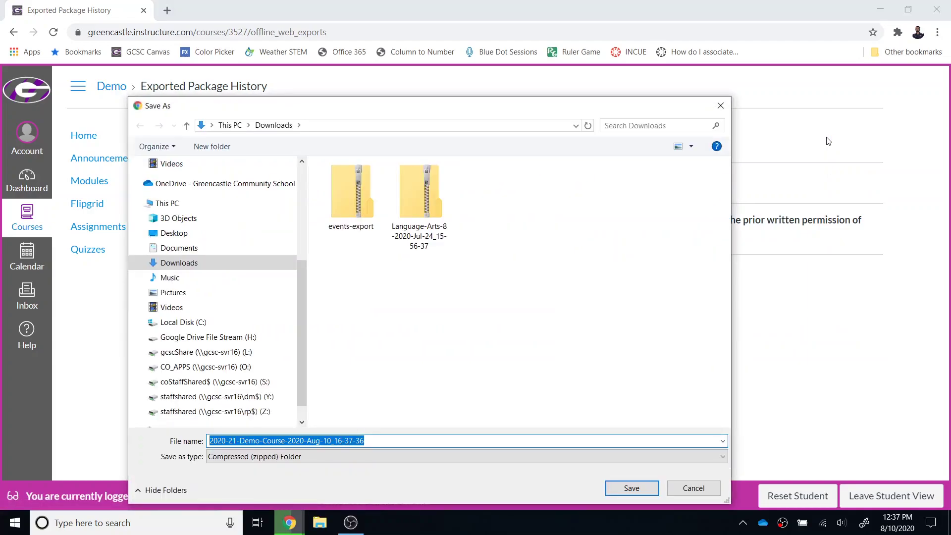
Save the 2020-21-Demo-Course zip package into the Downloads folder
left_click(199, 263)
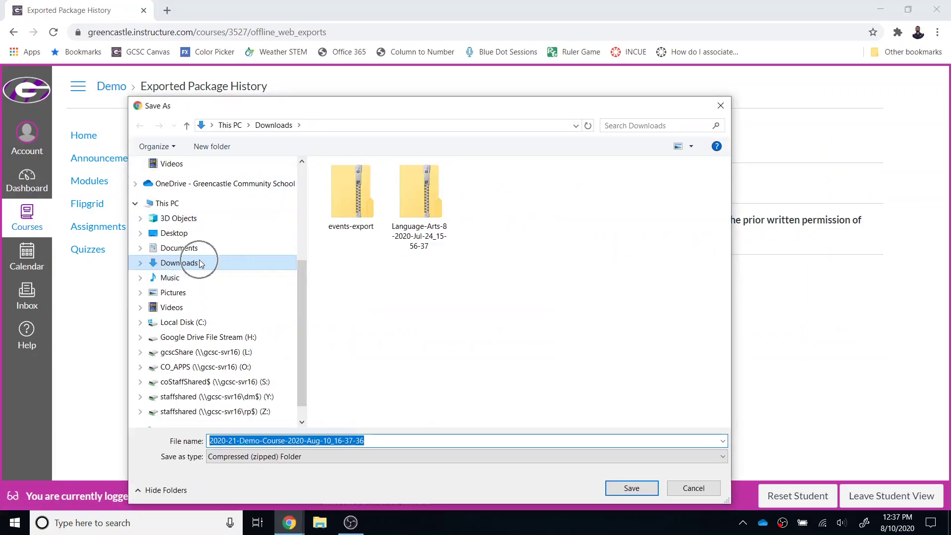
left_click(199, 263)
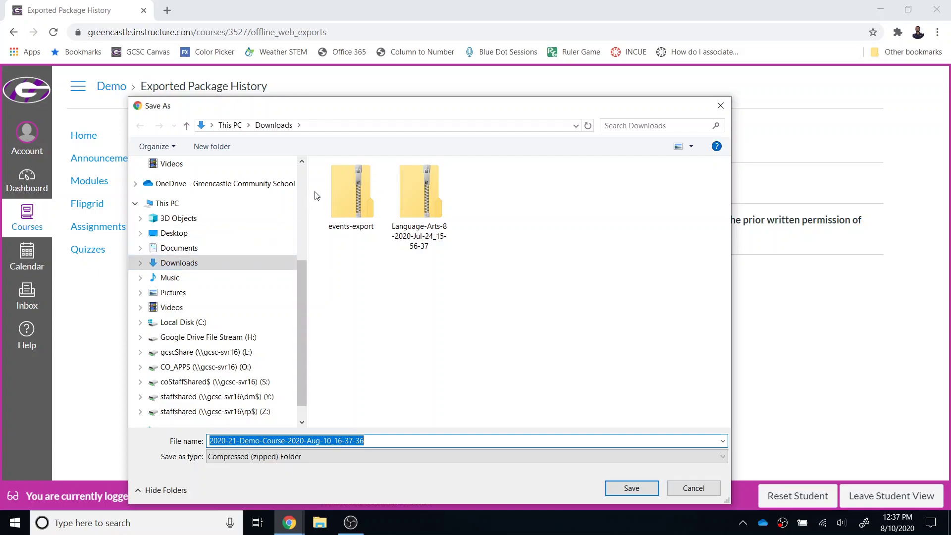
left_click_drag(346, 114, 352, 89)
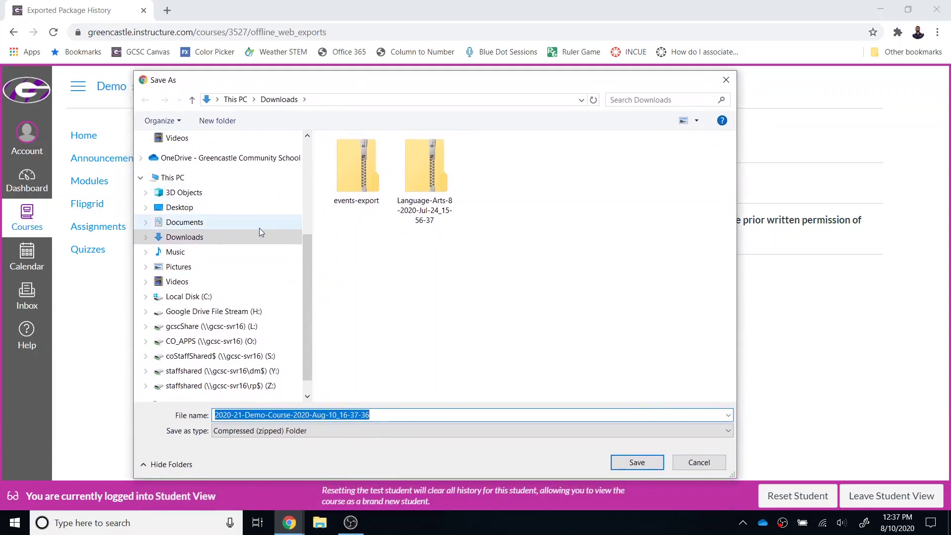
left_click(633, 463)
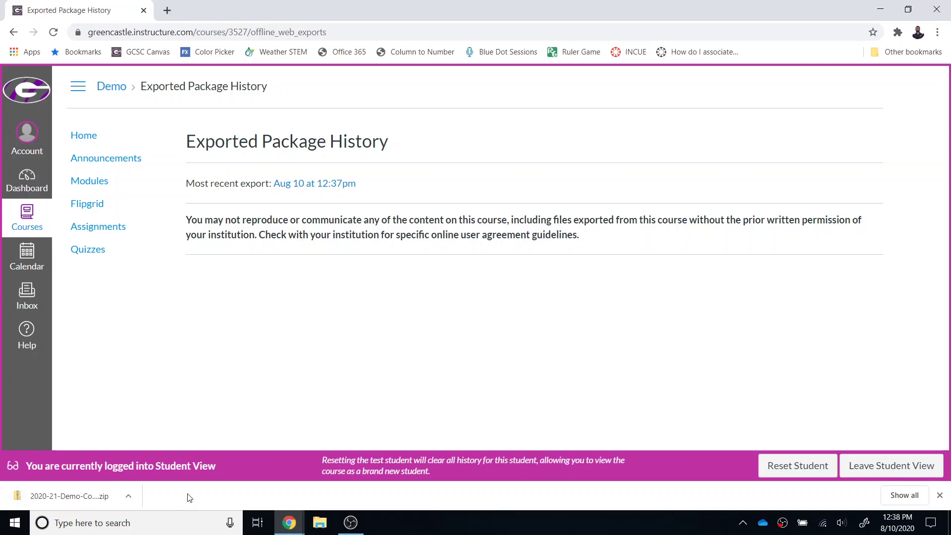
Open the downloaded course zip and drill into viewer > files > Uploaded Media
left_click(129, 496)
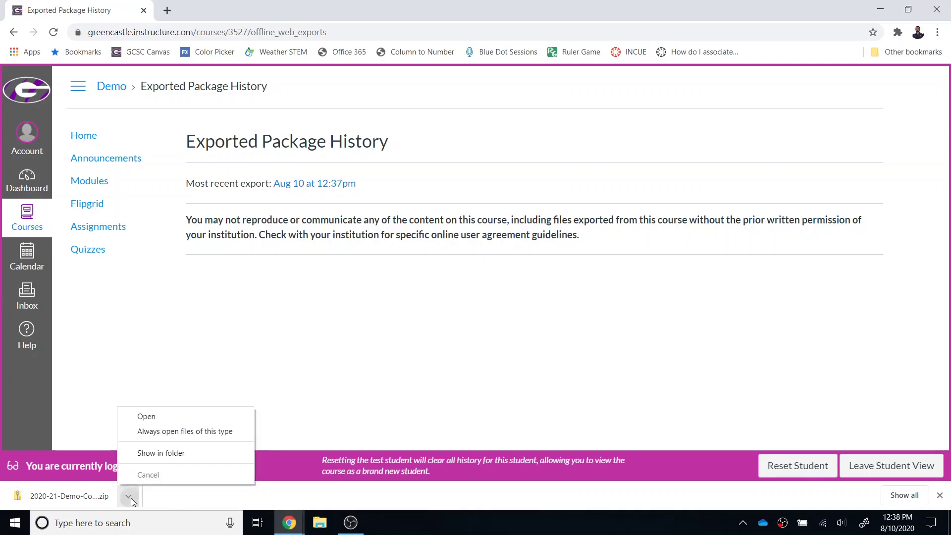
left_click(146, 418)
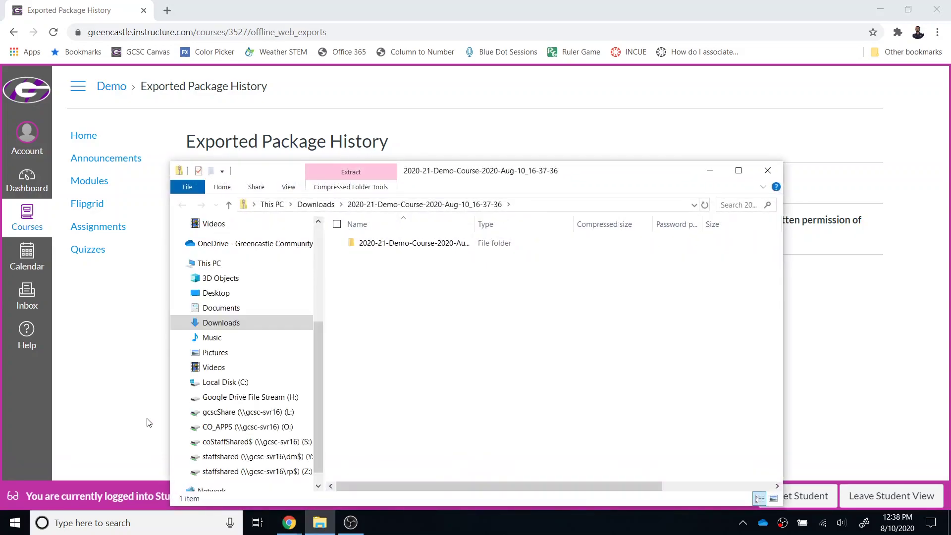
left_click_drag(468, 175, 466, 108)
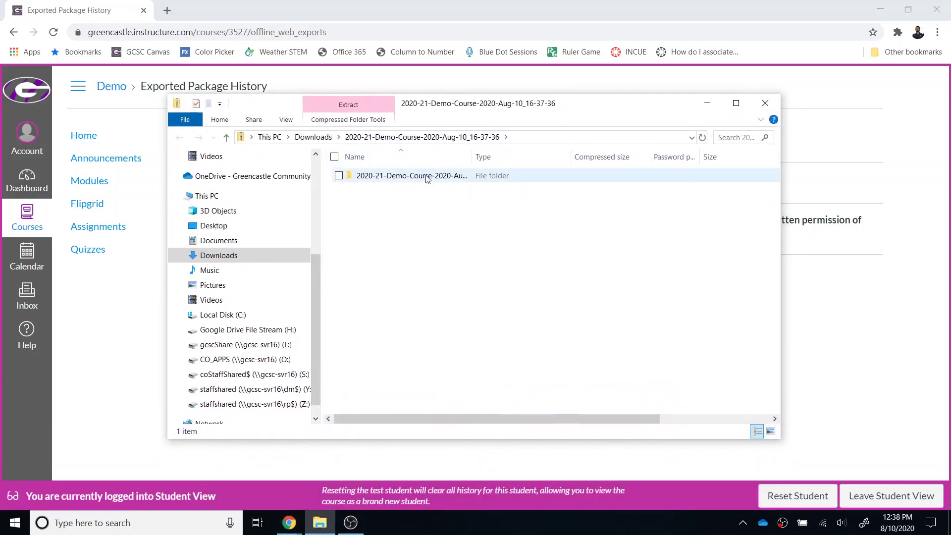
double_click(427, 177)
double_click(428, 177)
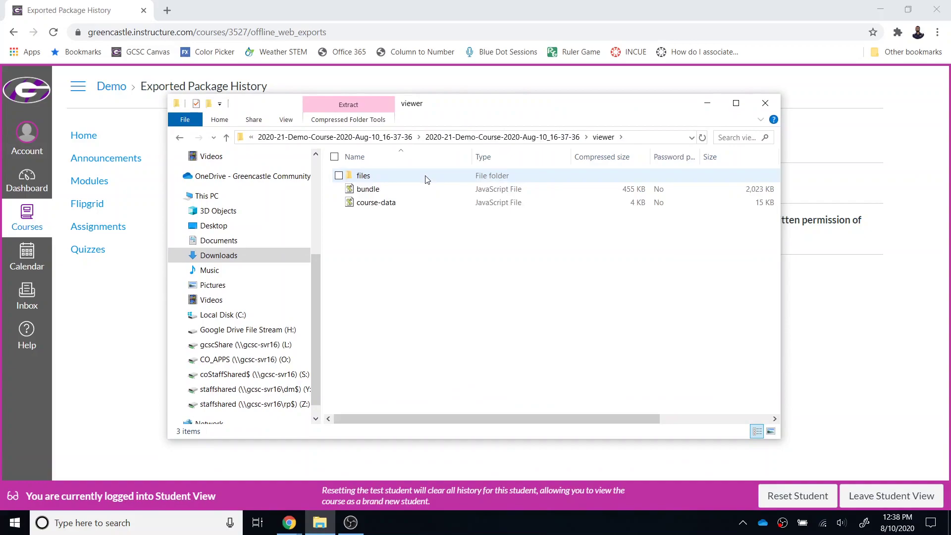
double_click(427, 177)
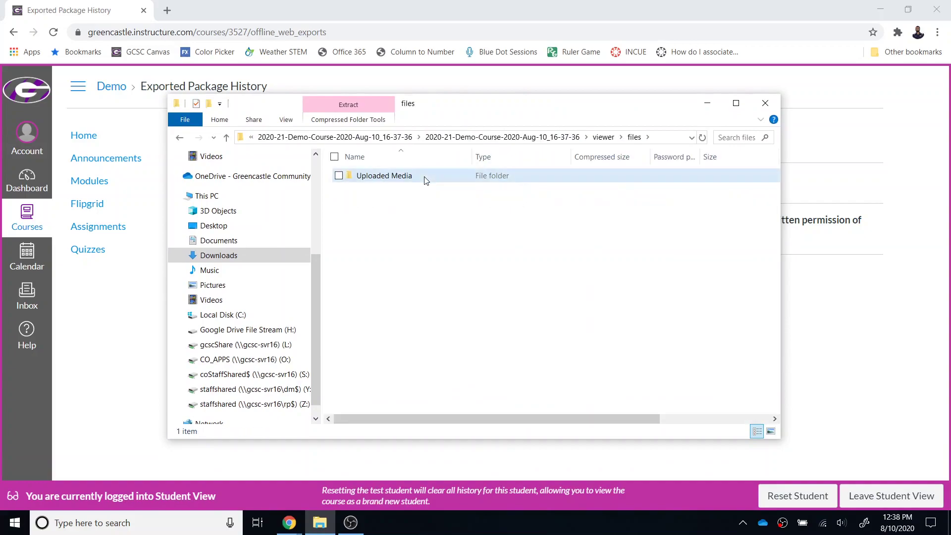
double_click(427, 178)
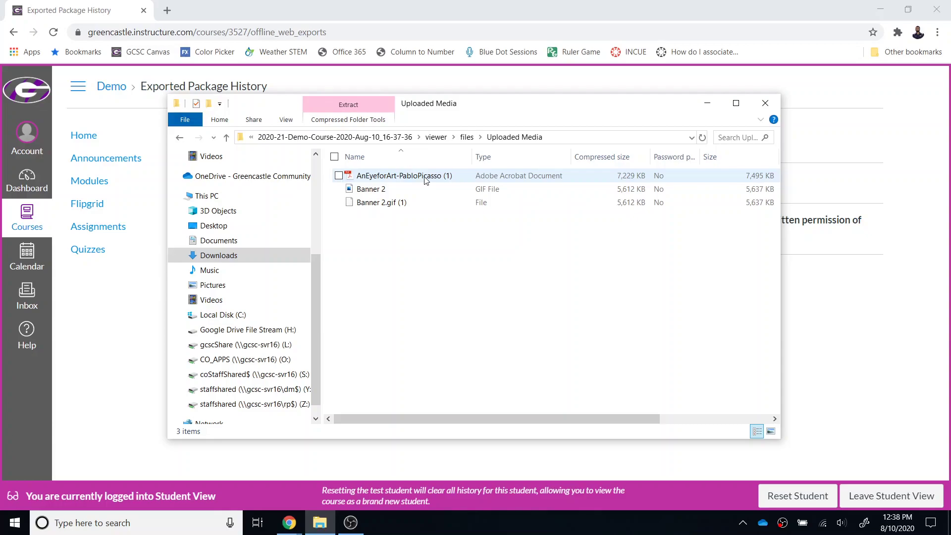
Go back two folders, then reopen the course zip from Downloads and enter its course and viewer folders
left_click(179, 137)
left_click(179, 138)
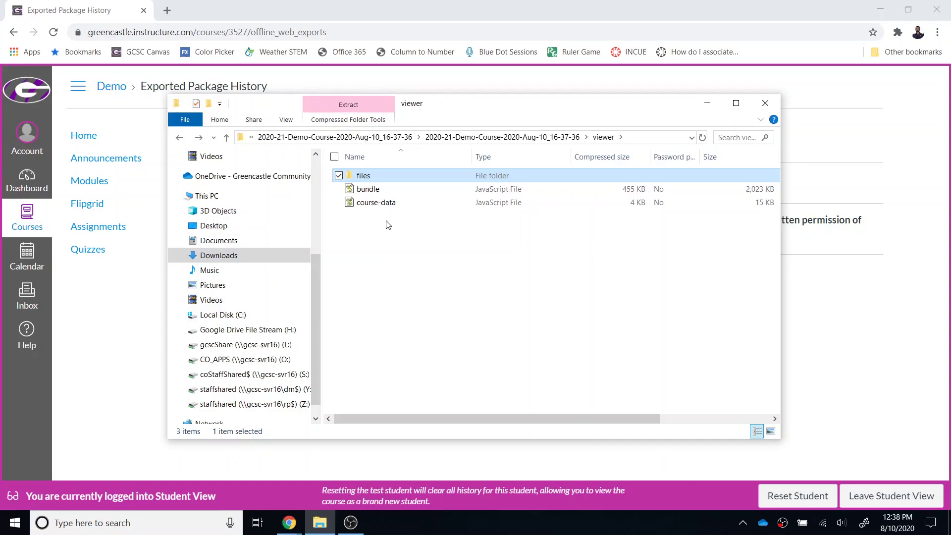
left_click(264, 256)
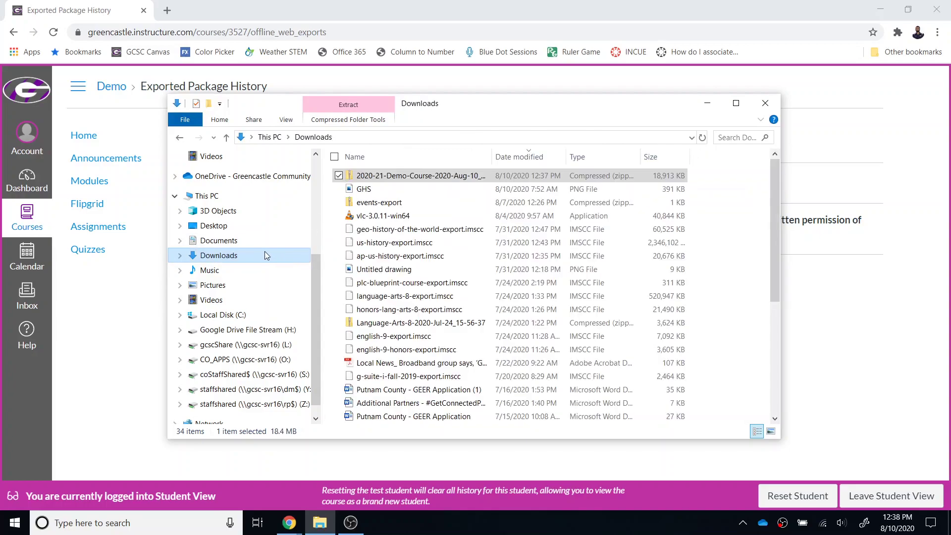
double_click(390, 180)
double_click(390, 177)
double_click(391, 178)
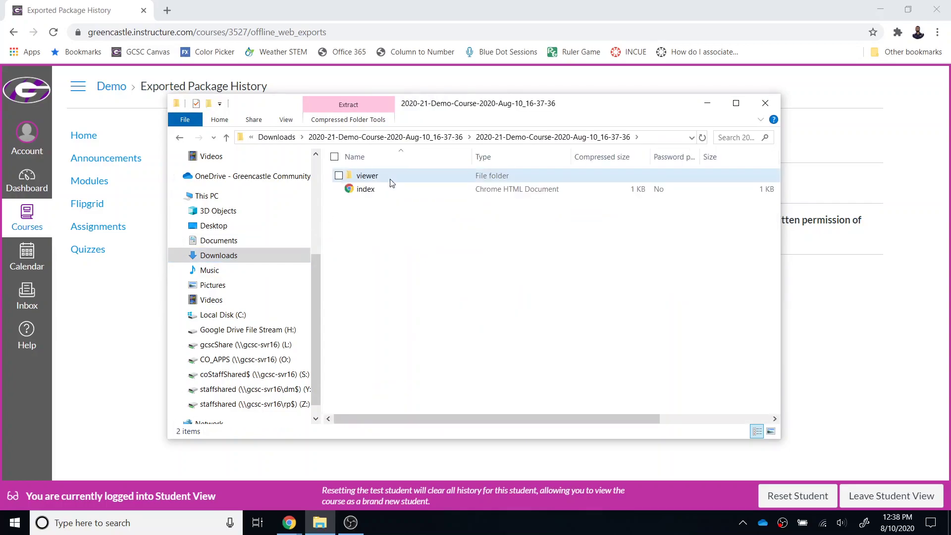